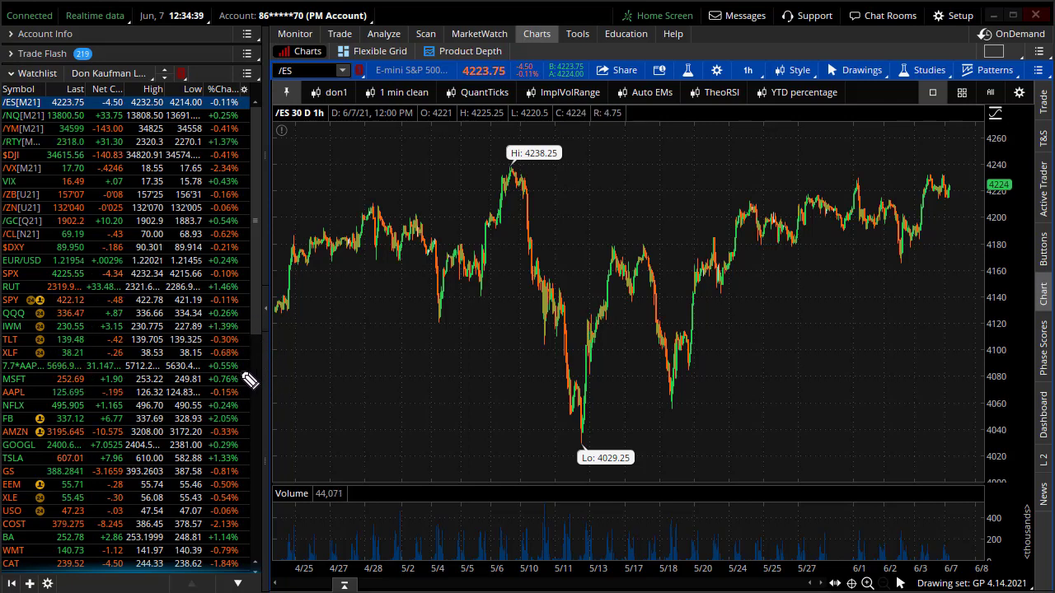
- Circle the watchlist rows around MSFT and underline the /NQ net change, clearing both marks when finished
{"action": "left_click_drag", "start_coordinate": [41, 371], "coordinate": [115, 356]}
{"action": "left_click_drag", "start_coordinate": [115, 405], "coordinate": [46, 367]}
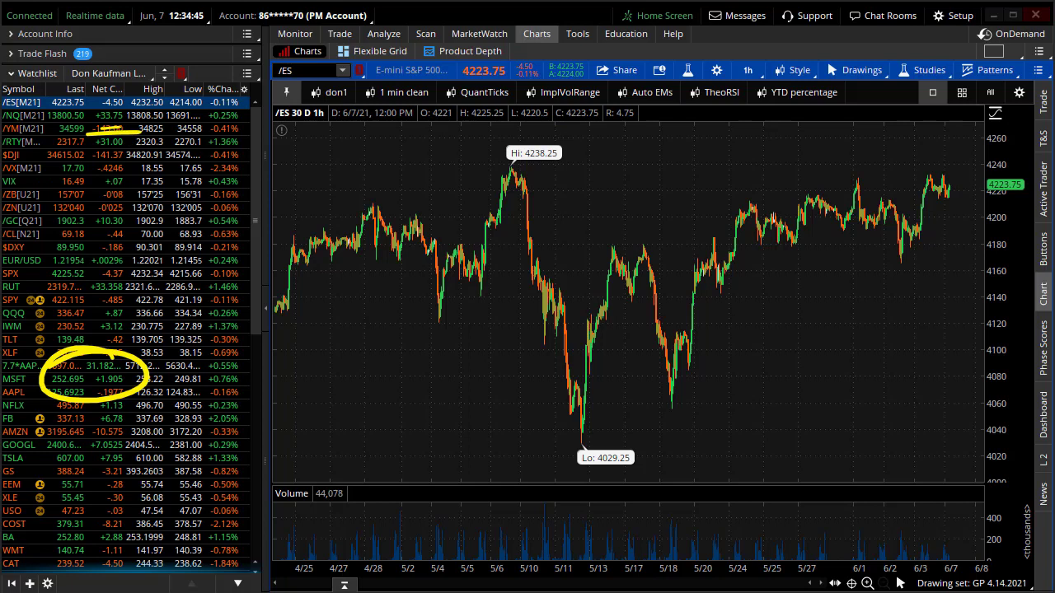
{"action": "key", "text": "Escape"}
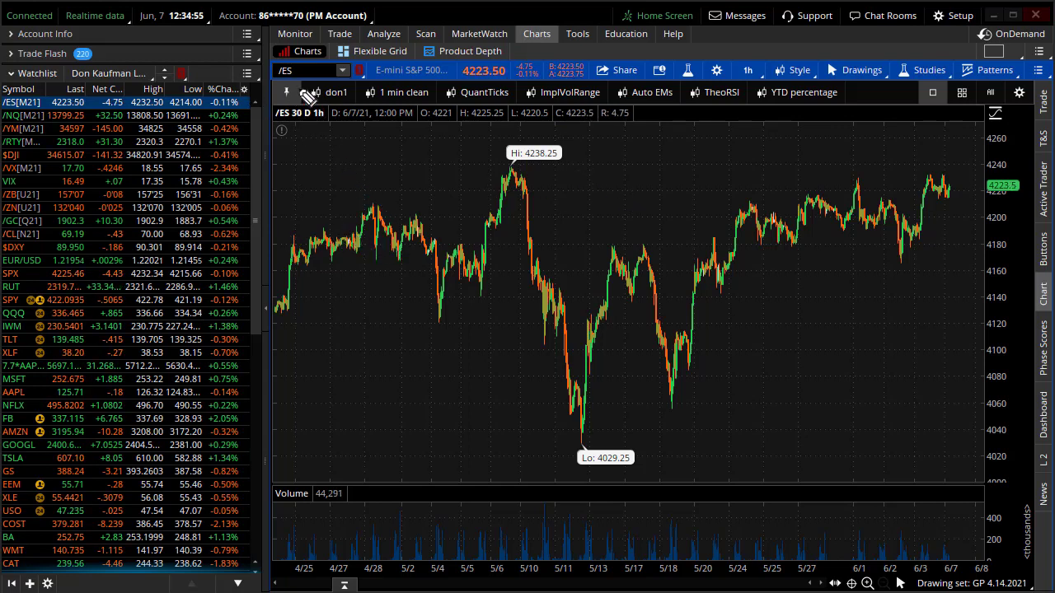
- Circle the /ES 30 D 1h chart label and sketch a freehand line across the price action, clearing the marks when finished
{"action": "mouse_move", "coordinate": [307, 118]}
{"action": "left_mouse_down"}
{"action": "mouse_move", "coordinate": [257, 129]}
{"action": "mouse_move", "coordinate": [363, 107]}
{"action": "left_mouse_up"}
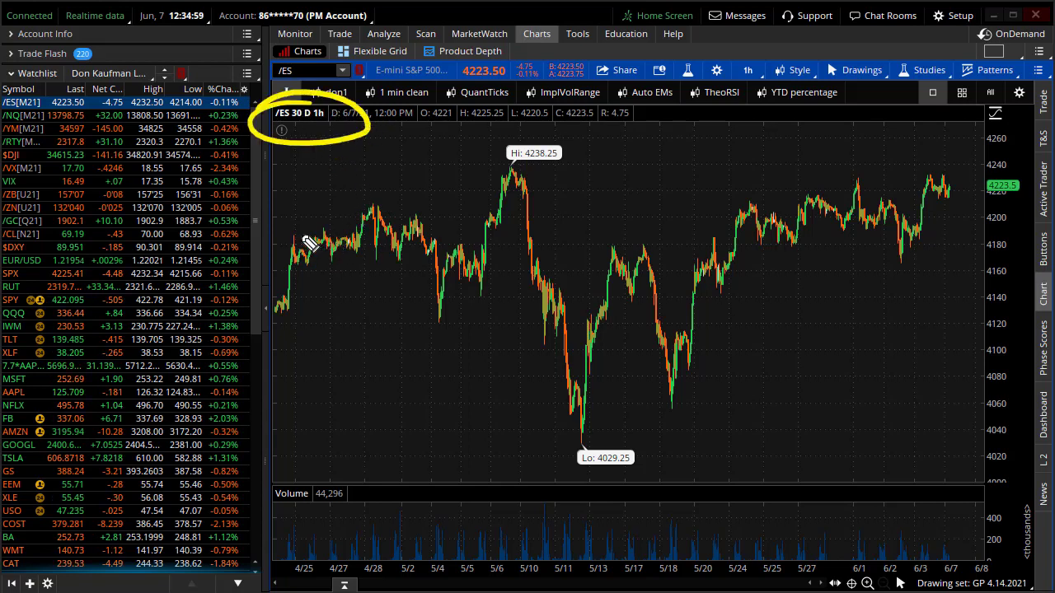
{"action": "mouse_move", "coordinate": [274, 250]}
{"action": "left_mouse_down"}
{"action": "mouse_move", "coordinate": [839, 202]}
{"action": "mouse_move", "coordinate": [971, 205]}
{"action": "left_mouse_up"}
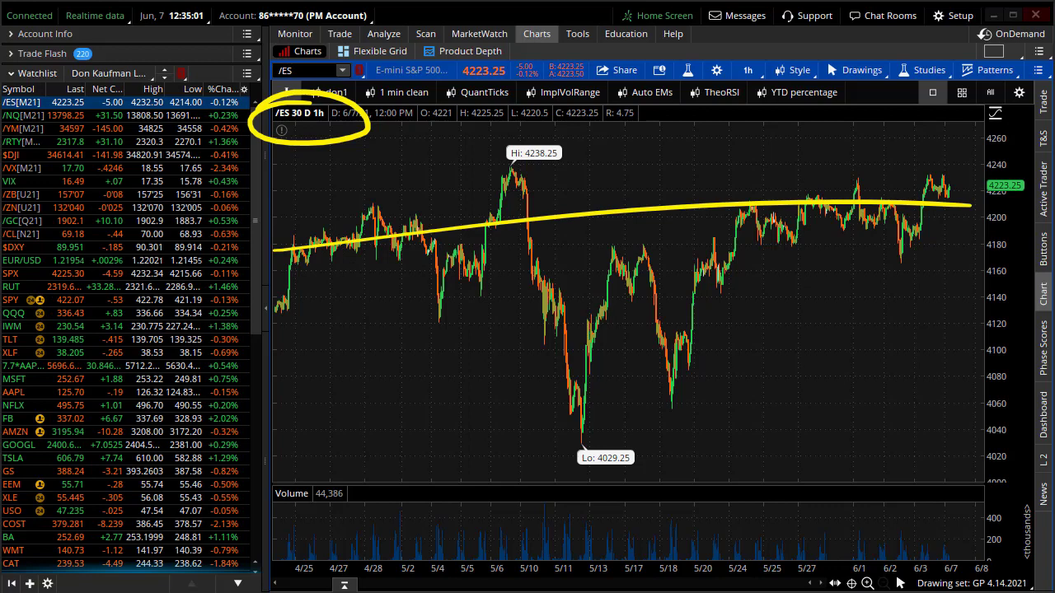
{"action": "key", "text": "Escape"}
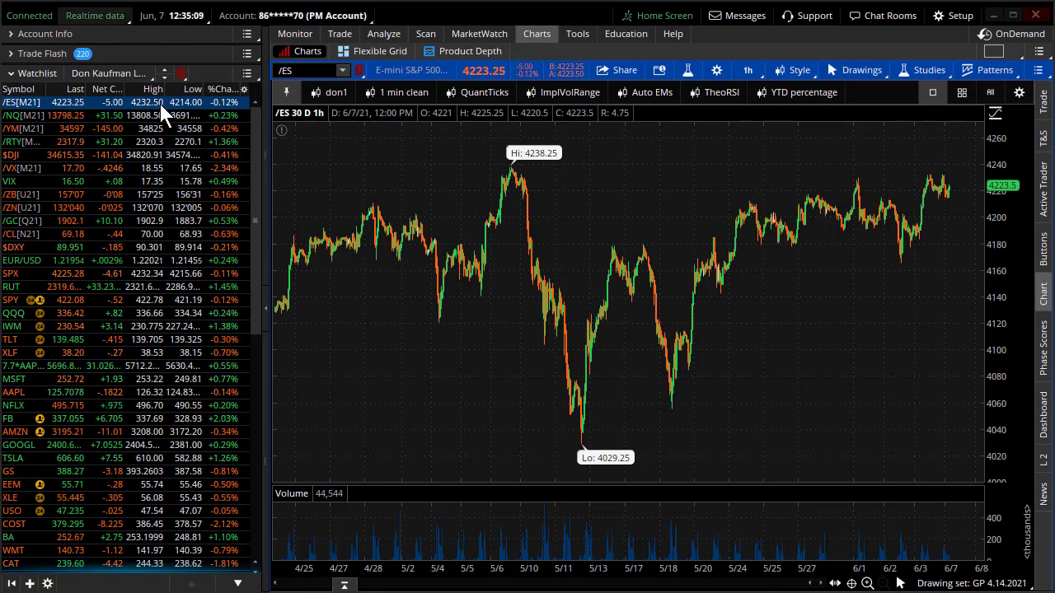
- Chart the VIX from the watchlist using the don1 chart setup
{"action": "left_click", "coordinate": [168, 179]}
{"action": "left_click", "coordinate": [319, 93]}
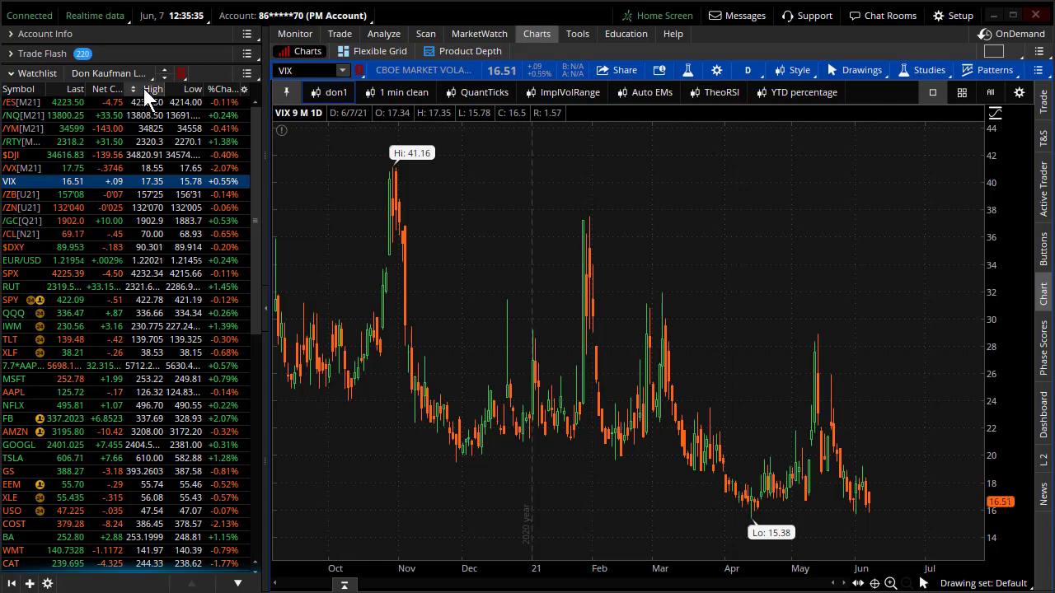
- Chart XLE from the watchlist with the YTD percentage setup and mark its most recent candles
{"action": "left_click", "coordinate": [114, 497]}
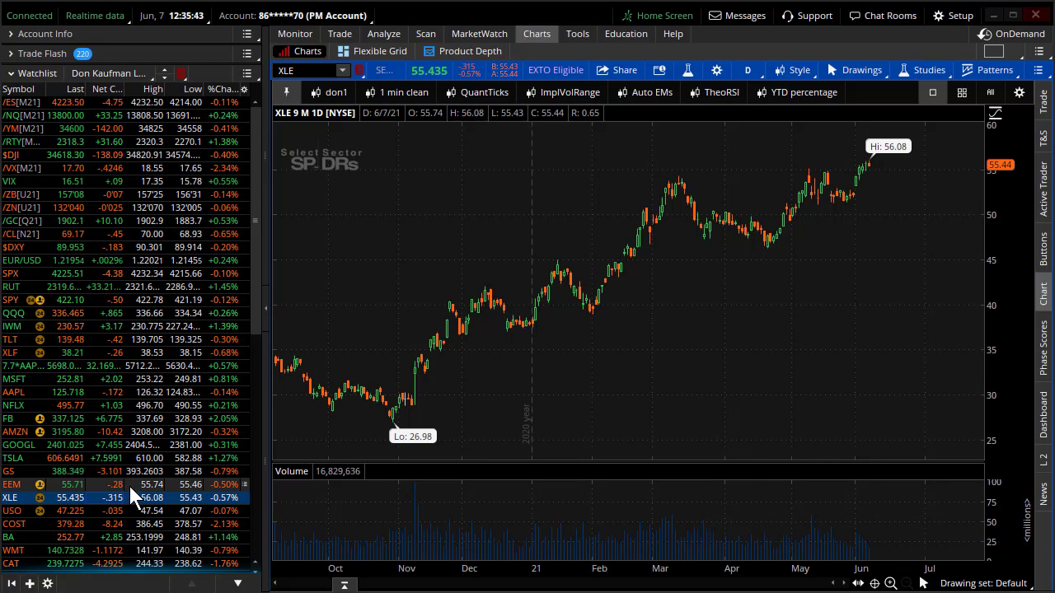
{"action": "left_click", "coordinate": [809, 91]}
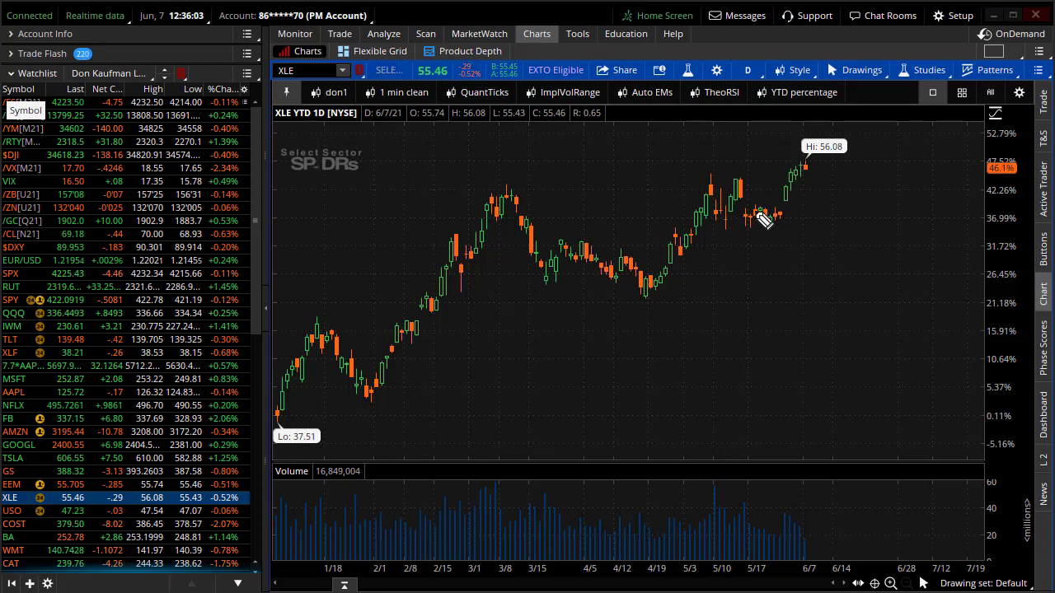
{"action": "left_click_drag", "start_coordinate": [790, 173], "coordinate": [843, 239]}
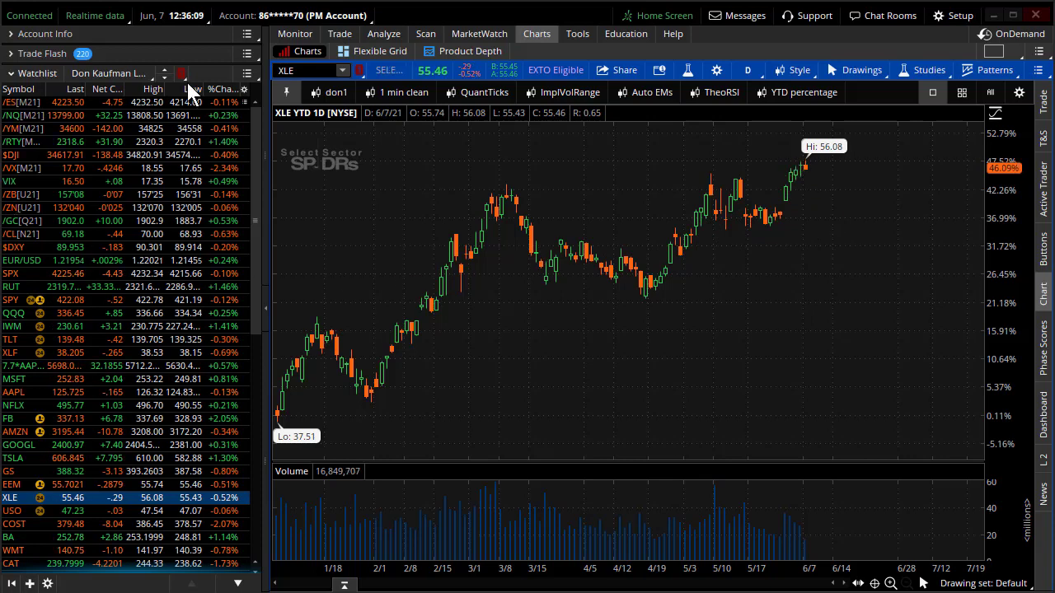
- Return the chart to the don1 setup and load crude oil futures (/CL) from the watchlist
{"action": "left_click", "coordinate": [331, 92]}
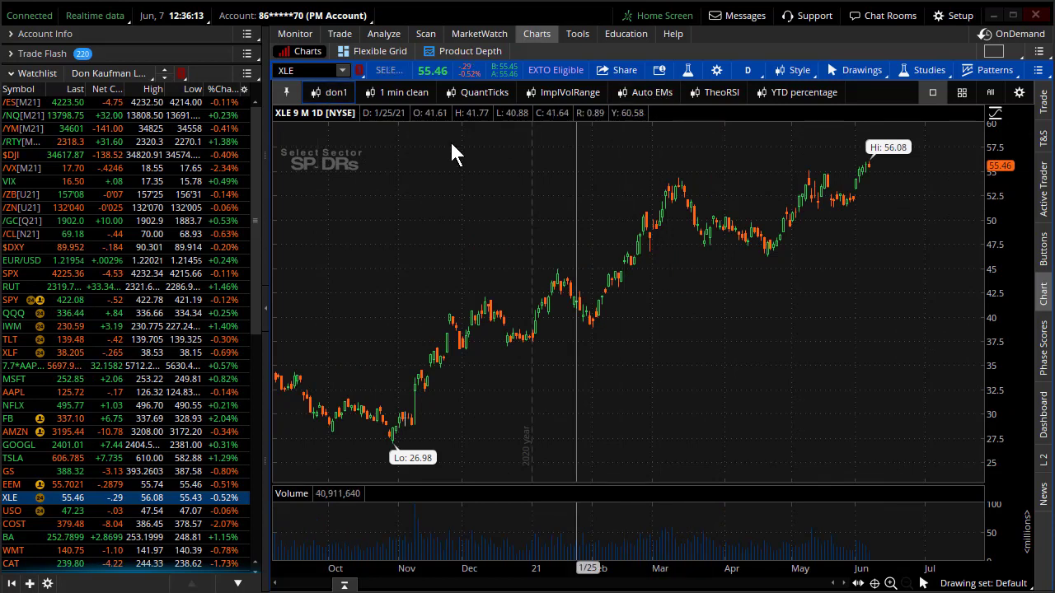
{"action": "left_click", "coordinate": [130, 228]}
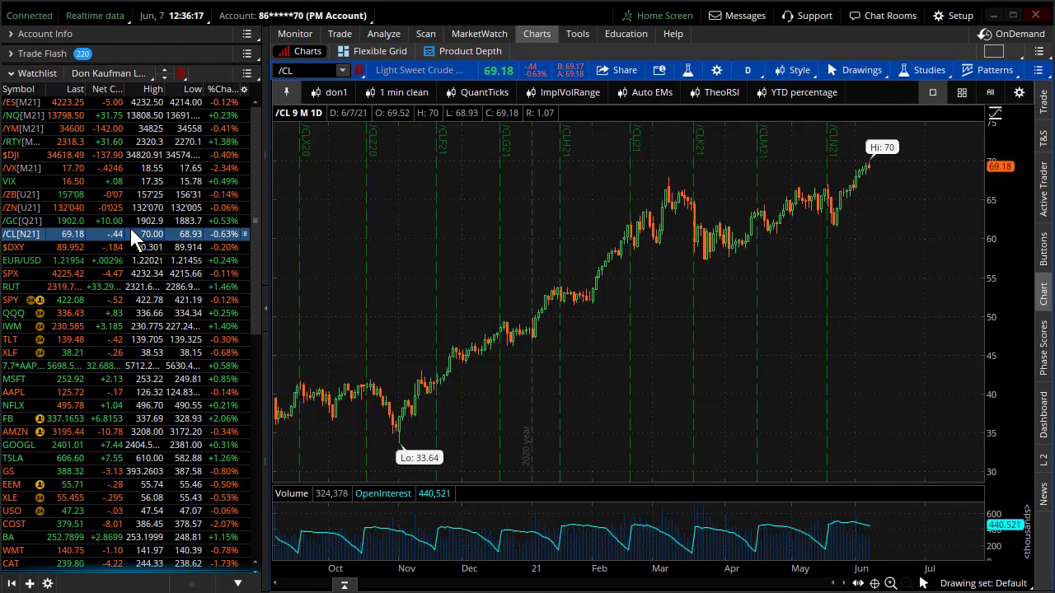
- Show the /CL futures contracts for trading and circle the JUL 21 and NOV 21 expirations, clearing the marks when finished
{"action": "left_click", "coordinate": [340, 34]}
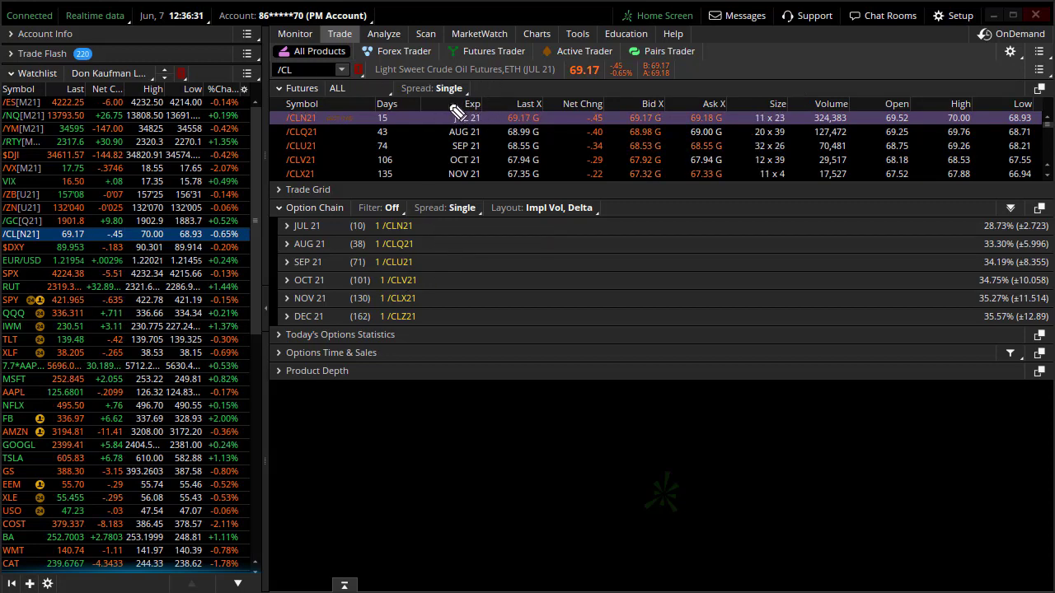
{"action": "mouse_move", "coordinate": [448, 110]}
{"action": "left_mouse_down"}
{"action": "mouse_move", "coordinate": [419, 113]}
{"action": "mouse_move", "coordinate": [536, 121]}
{"action": "mouse_move", "coordinate": [486, 118]}
{"action": "left_mouse_up"}
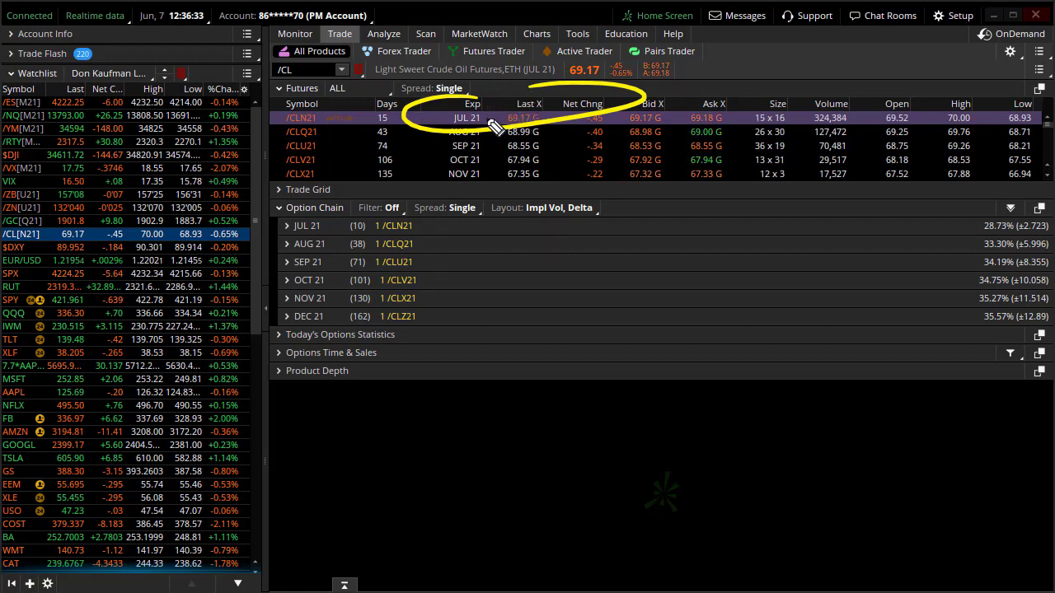
{"action": "left_click_drag", "start_coordinate": [559, 111], "coordinate": [577, 105]}
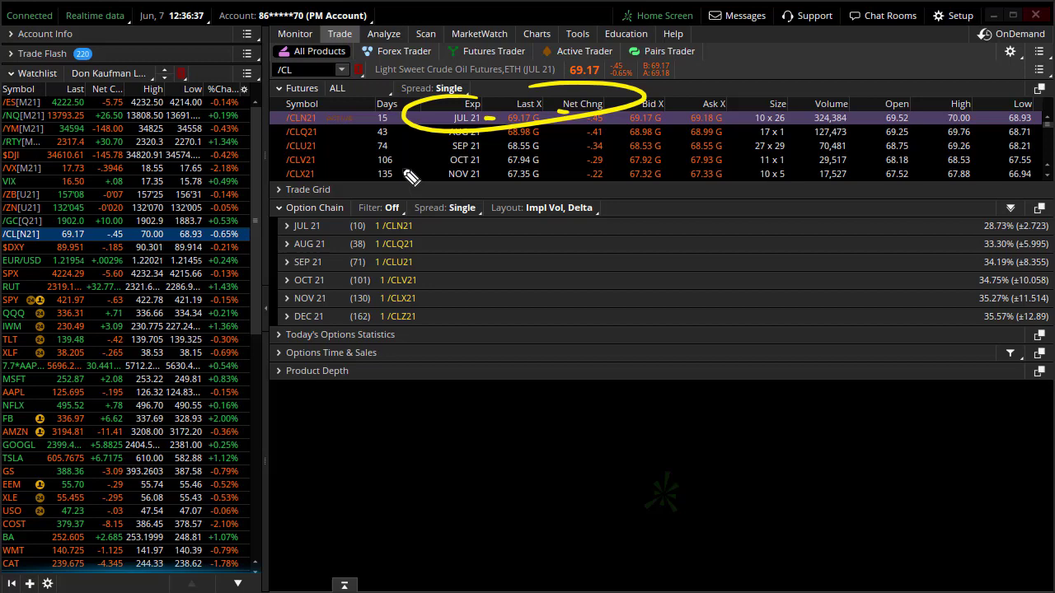
{"action": "mouse_move", "coordinate": [396, 178]}
{"action": "left_mouse_down"}
{"action": "mouse_move", "coordinate": [577, 165]}
{"action": "mouse_move", "coordinate": [457, 194]}
{"action": "left_mouse_up"}
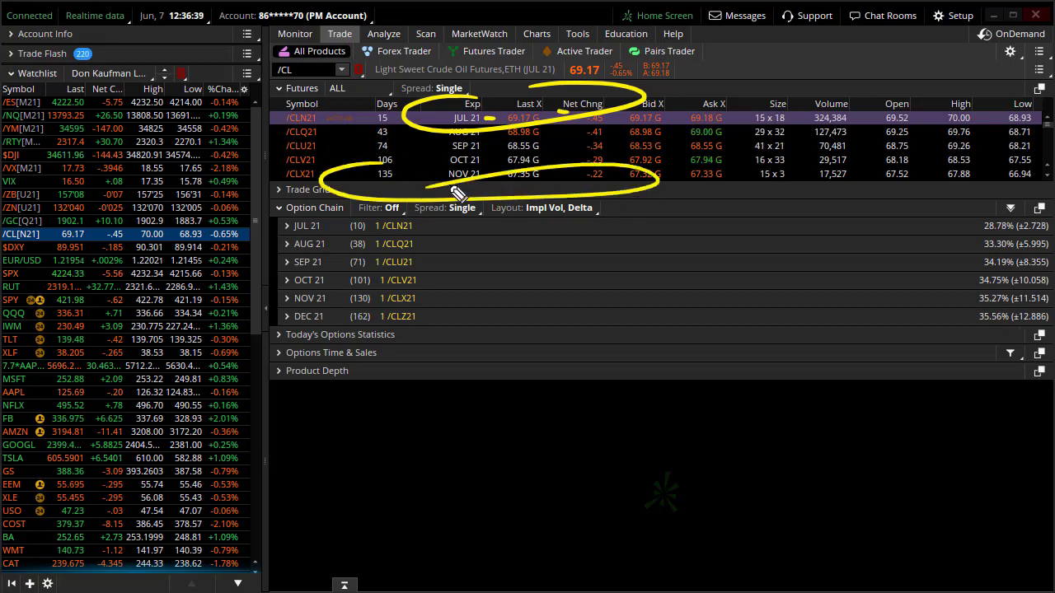
{"action": "key", "text": "Escape"}
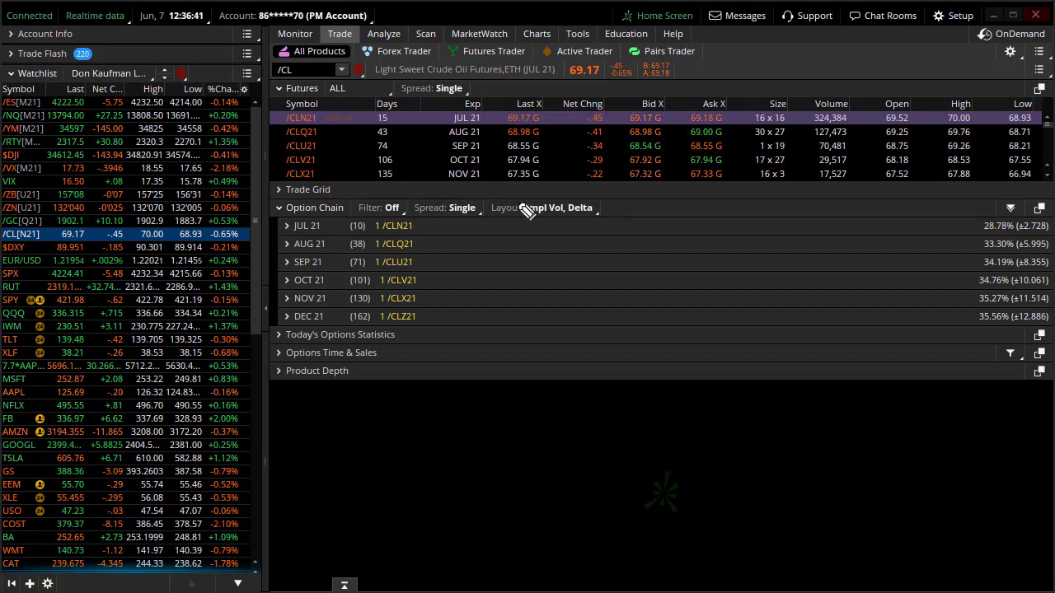
- Underline the last prices of the /CLX21 and /CLN21 contracts to compare them, clearing the marks when finished
{"action": "left_click_drag", "start_coordinate": [498, 189], "coordinate": [564, 181]}
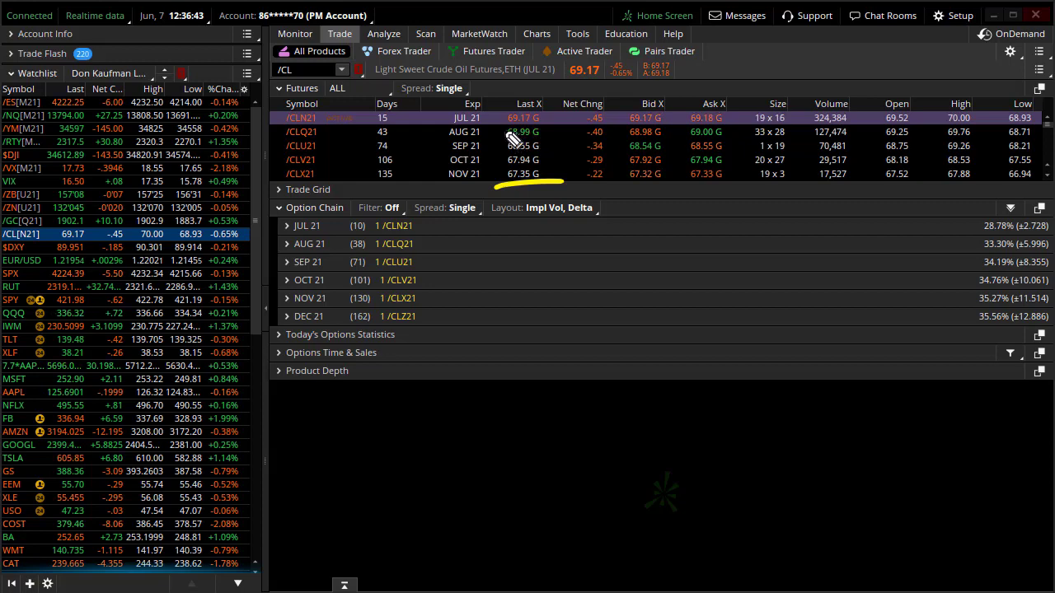
{"action": "left_click_drag", "start_coordinate": [499, 130], "coordinate": [552, 128]}
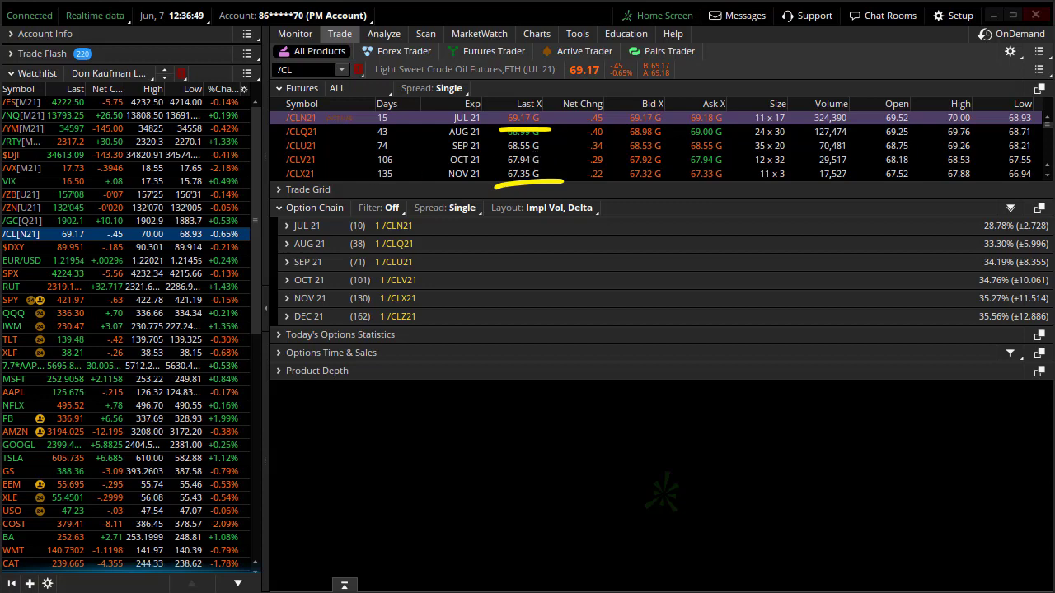
{"action": "key", "text": "Escape"}
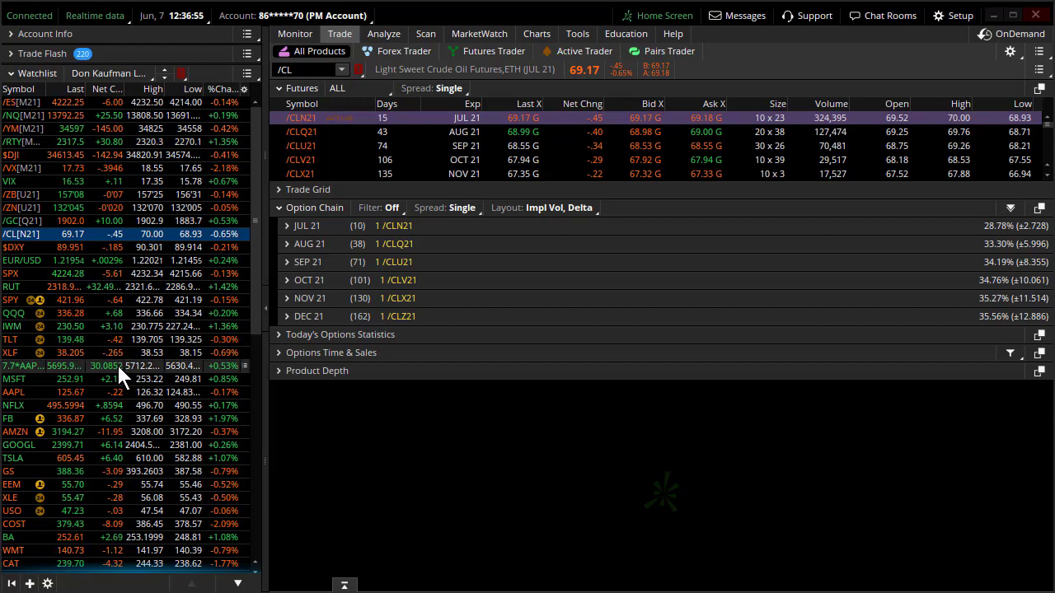
- Select XLE in the watchlist and chart it with the Auto EMs expected-move setup
{"action": "left_click", "coordinate": [122, 495]}
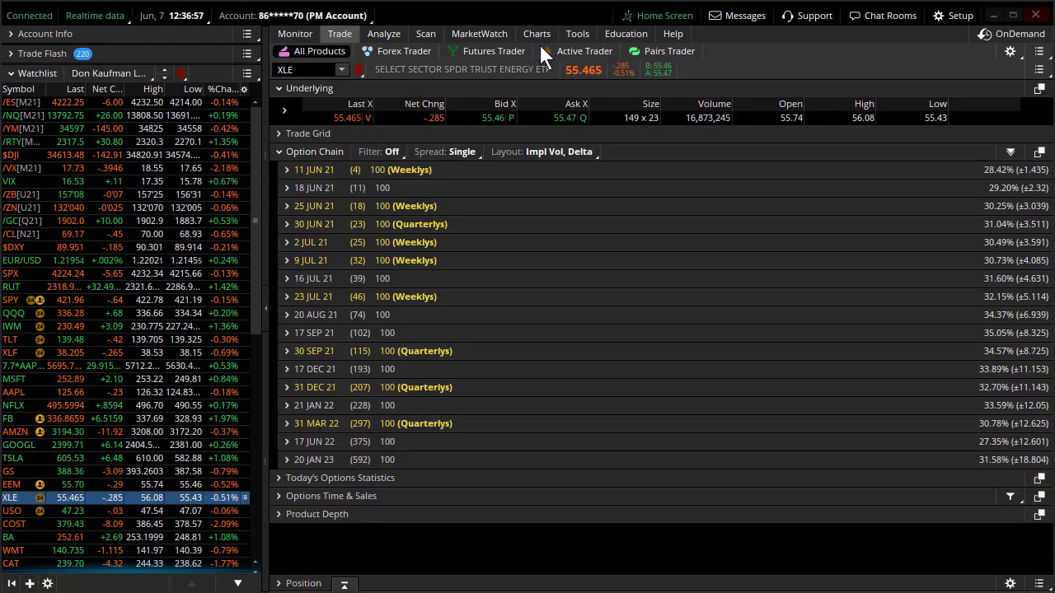
{"action": "left_click", "coordinate": [538, 31]}
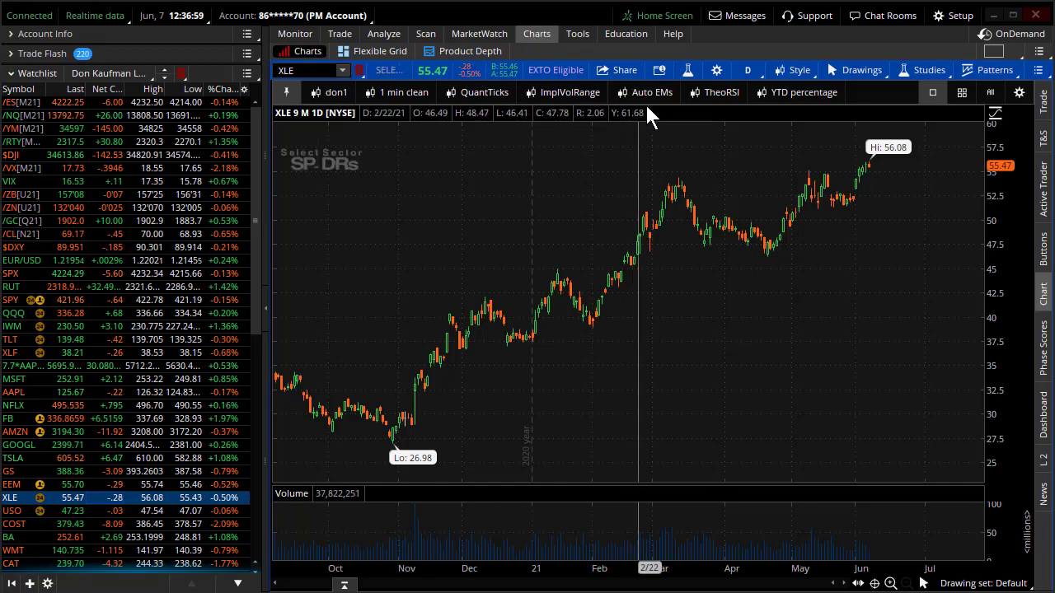
{"action": "left_click", "coordinate": [648, 92]}
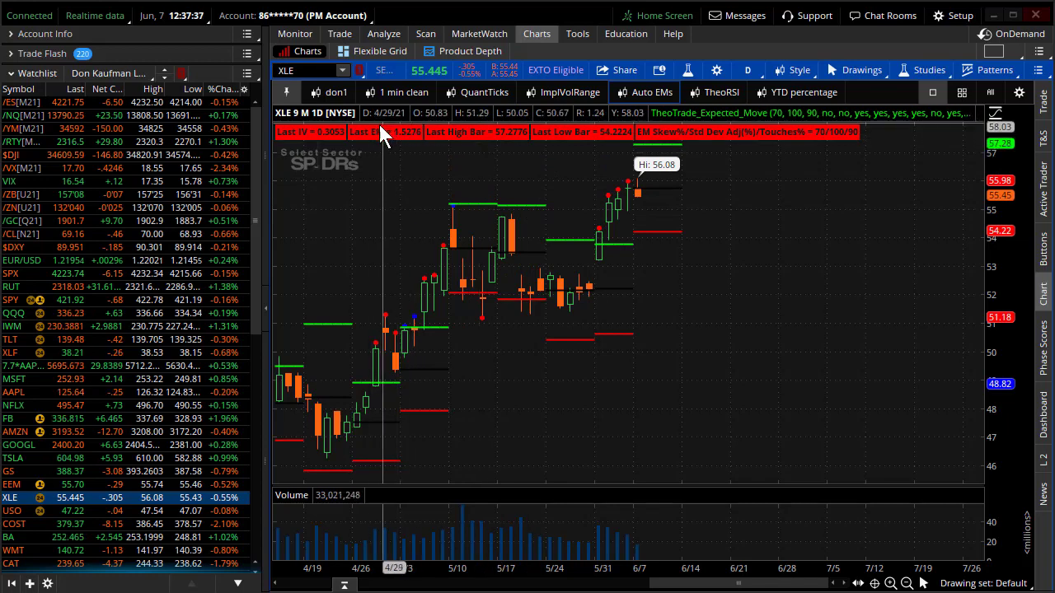
- Open XLE's option chain and expand Today's Options Statistics to examine the implied volatility figures
{"action": "left_click", "coordinate": [340, 35]}
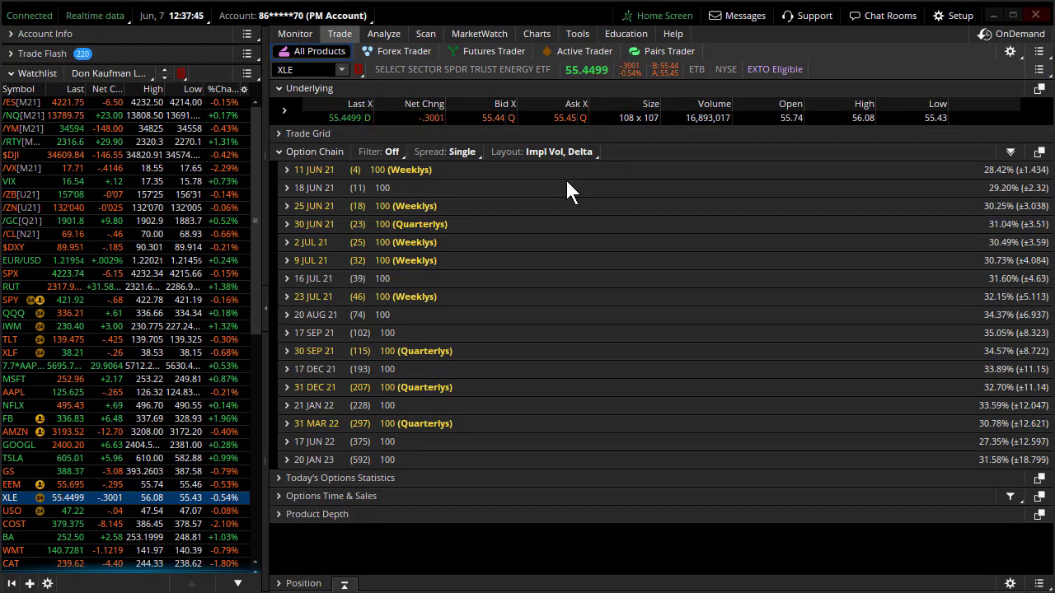
{"action": "left_click", "coordinate": [303, 479]}
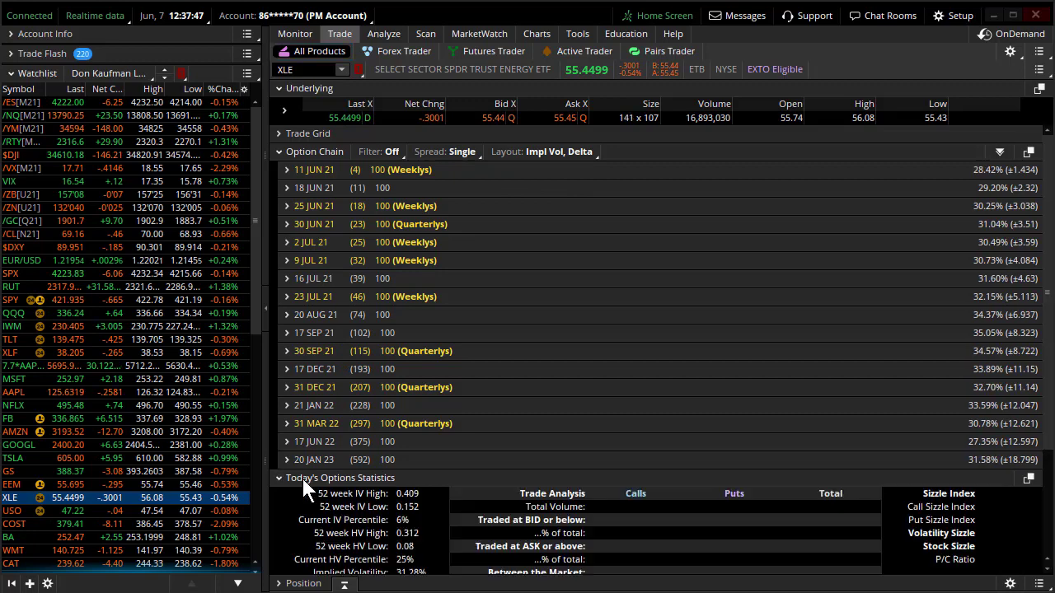
{"action": "scroll", "coordinate": [428, 339], "scroll_direction": "down", "scroll_amount": 3}
{"action": "scroll", "coordinate": [429, 341], "scroll_direction": "down", "scroll_amount": 2}
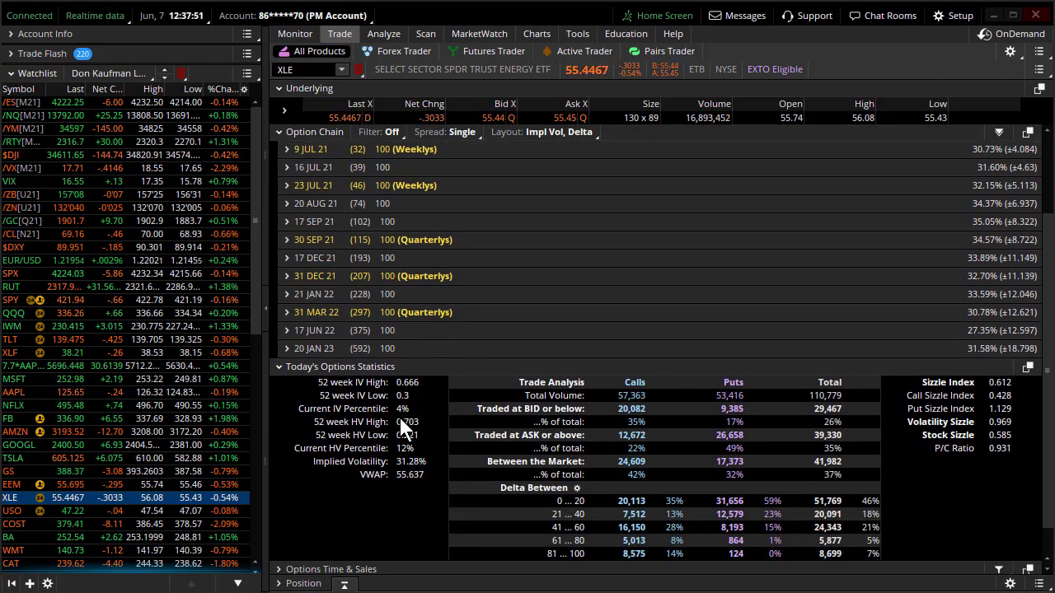
- Chart XLE with the ImplVolRange setup and examine its recent implied volatility range up close
{"action": "left_click", "coordinate": [537, 33]}
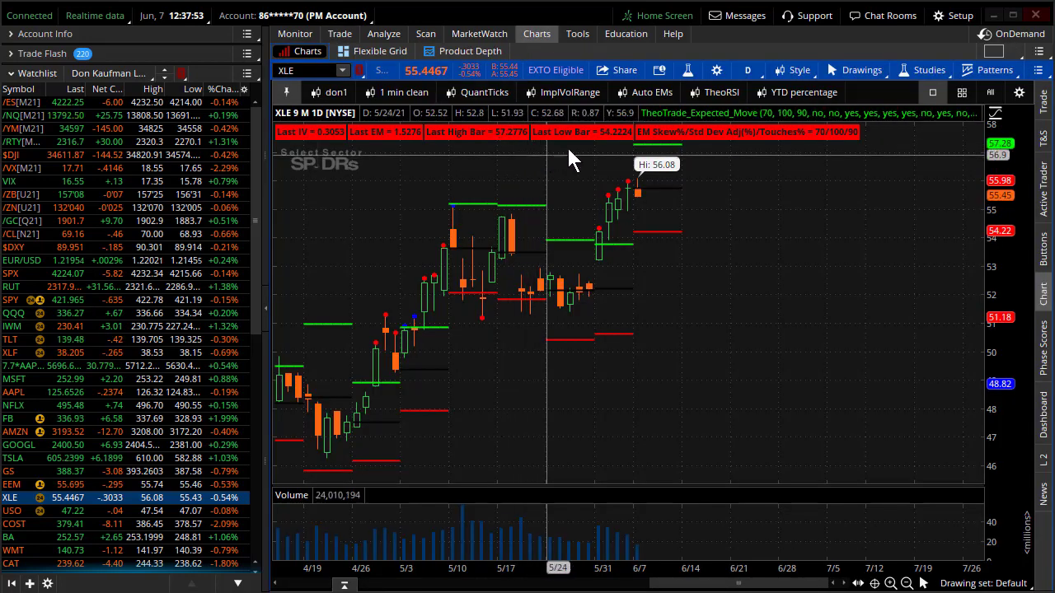
{"action": "left_click", "coordinate": [565, 91]}
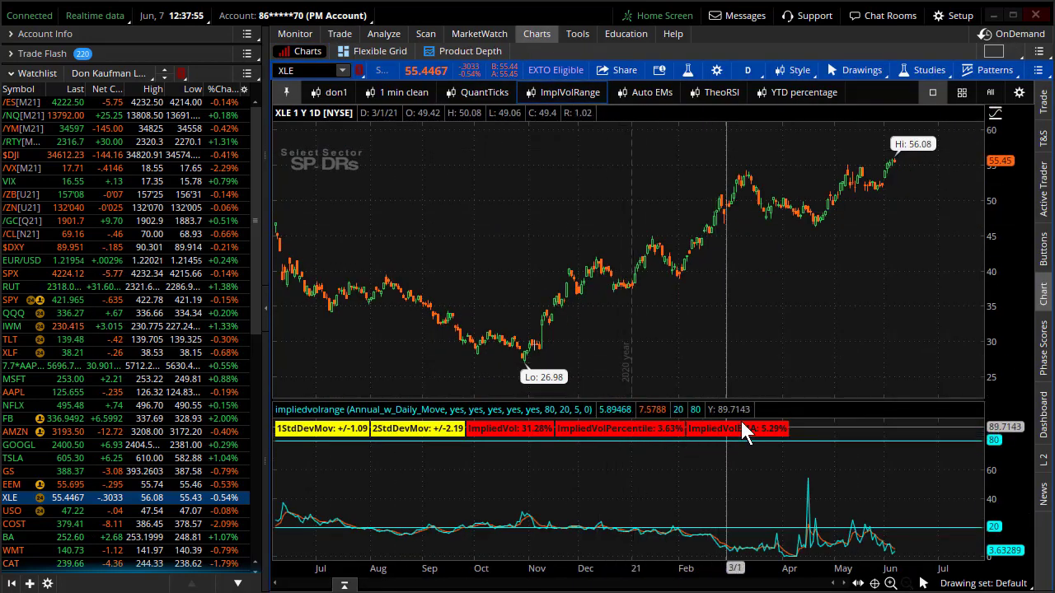
{"action": "scroll", "coordinate": [734, 321], "scroll_direction": "up", "scroll_amount": 3}
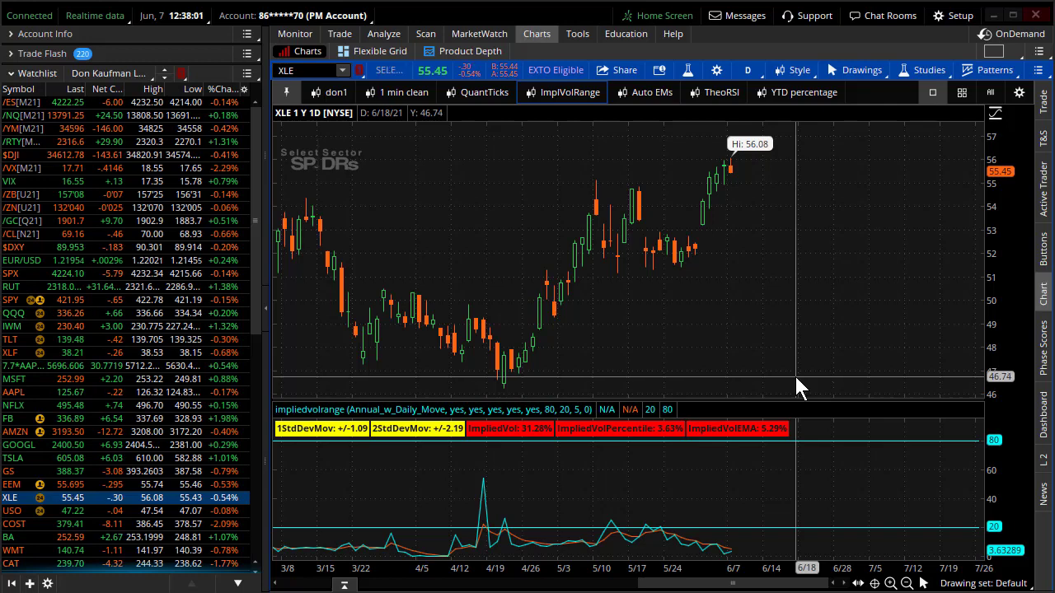
- Return to XLE's option chain and collapse Today's Options Statistics
{"action": "left_click", "coordinate": [340, 34]}
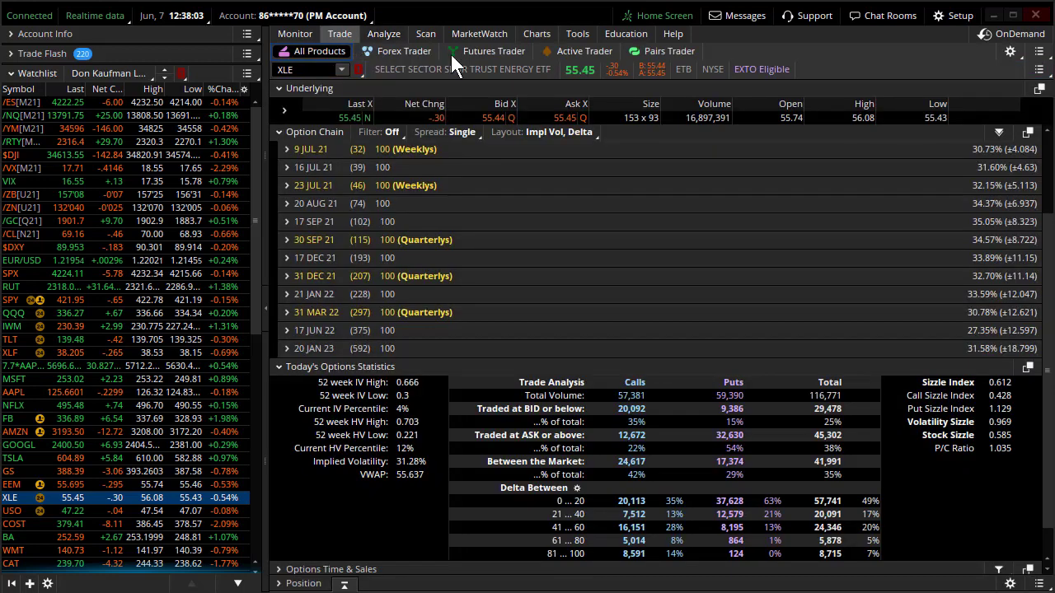
{"action": "left_click", "coordinate": [330, 366]}
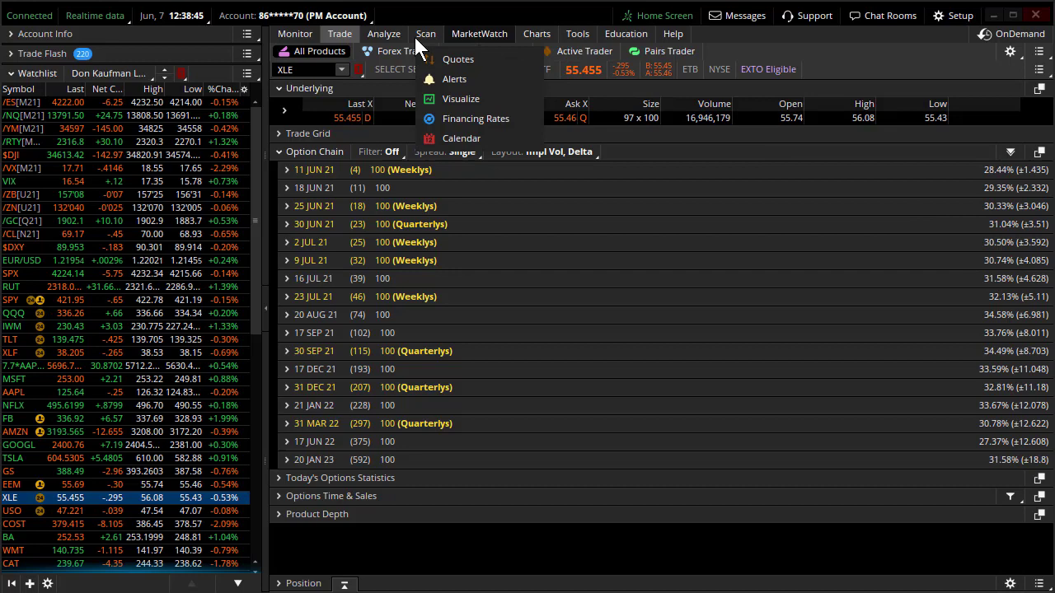
- Expand XLE's Today's Options Statistics and mark the 52 week IV low and high against the chain's volatilities, clearing the marks and collapsing the section
{"action": "left_click", "coordinate": [338, 477]}
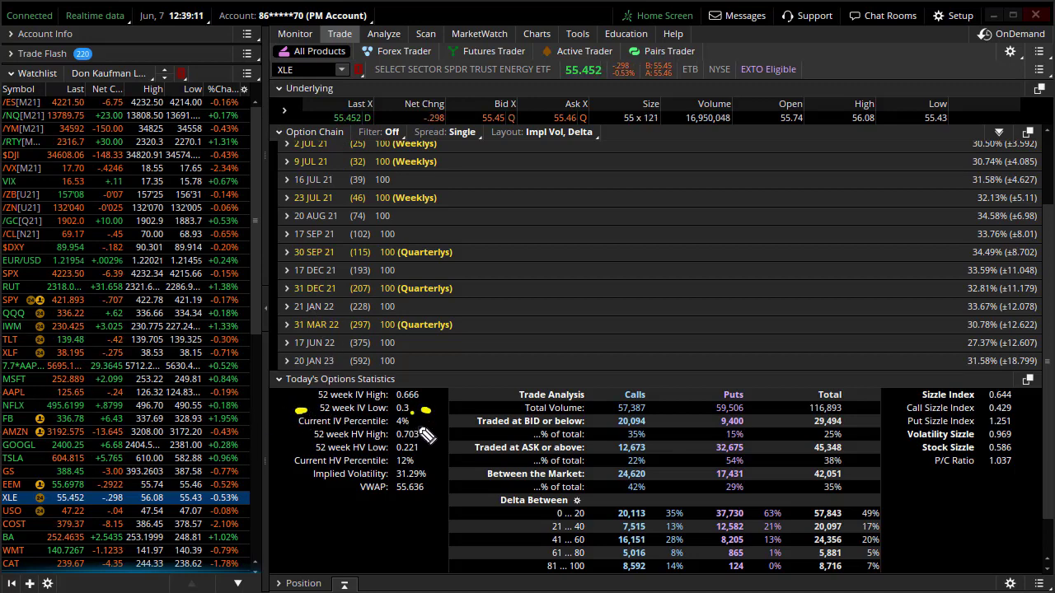
{"action": "mouse_move", "coordinate": [424, 409]}
{"action": "left_mouse_down"}
{"action": "mouse_move", "coordinate": [824, 243]}
{"action": "mouse_move", "coordinate": [985, 187]}
{"action": "mouse_move", "coordinate": [966, 194]}
{"action": "left_mouse_up"}
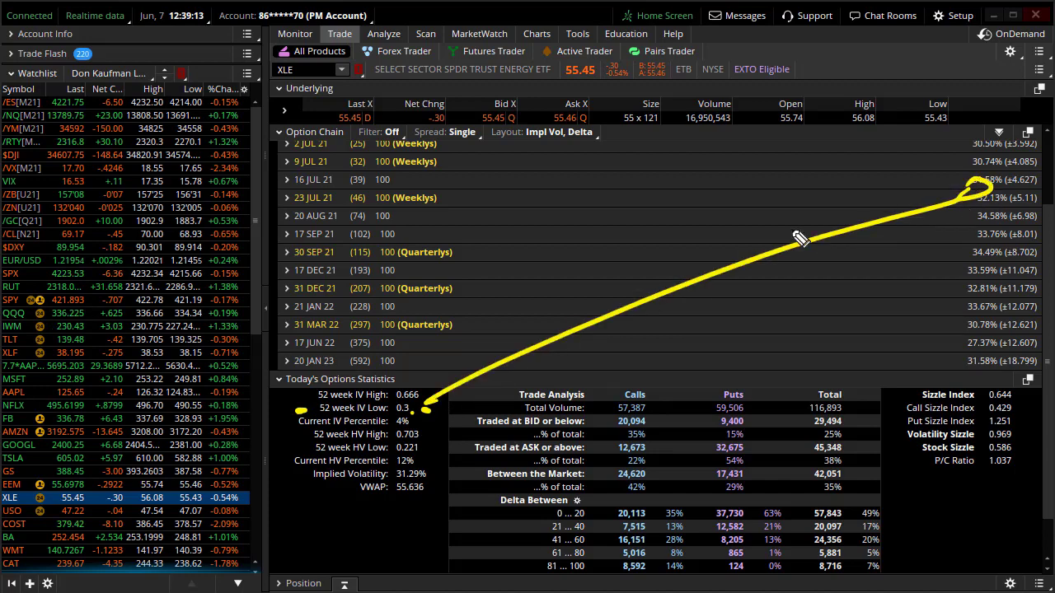
{"action": "left_click_drag", "start_coordinate": [287, 390], "coordinate": [313, 388]}
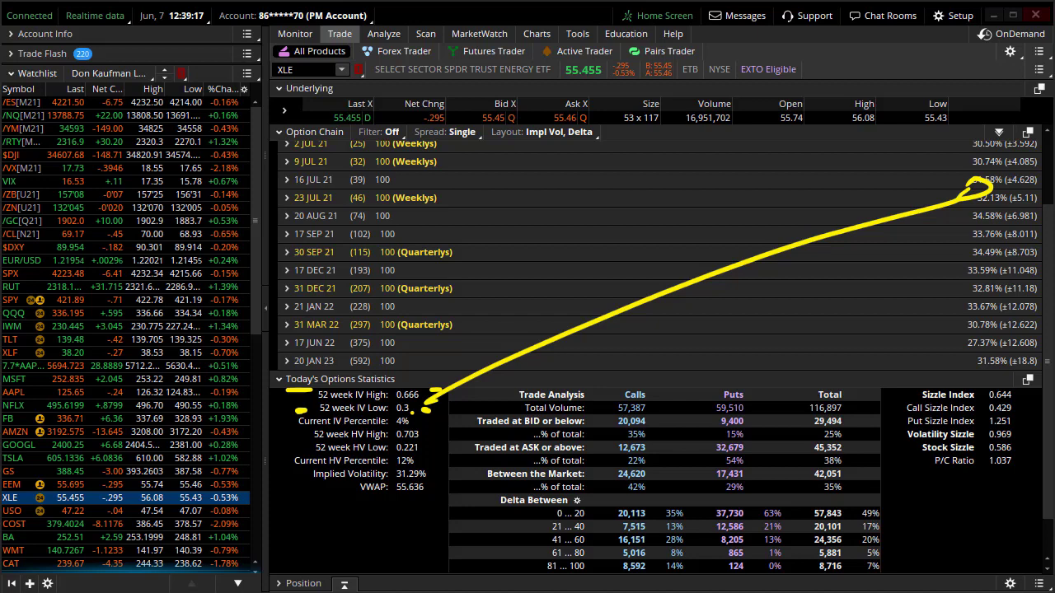
{"action": "key", "text": "Escape"}
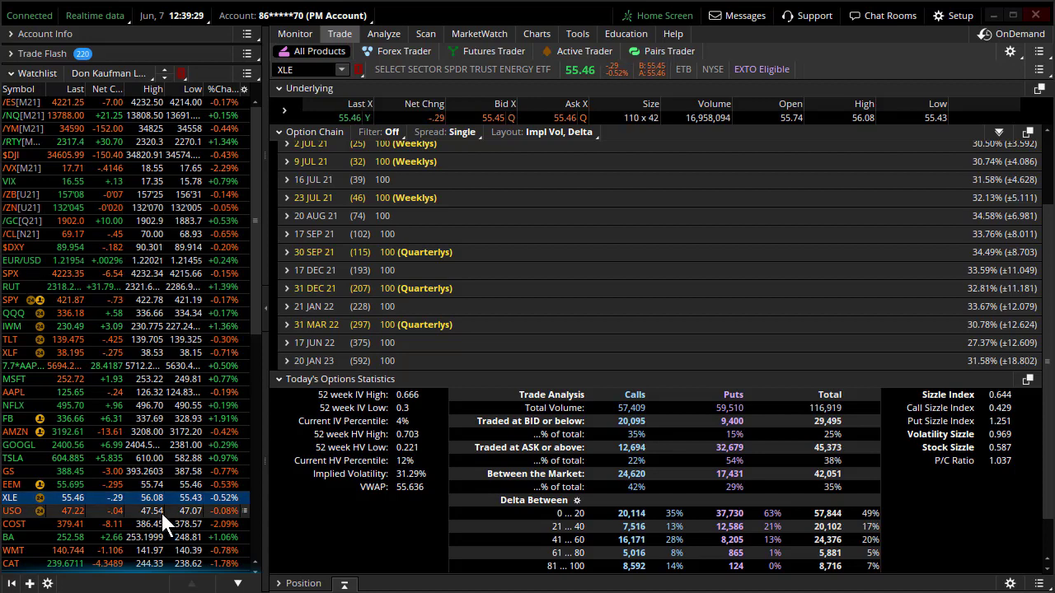
{"action": "left_click", "coordinate": [282, 378]}
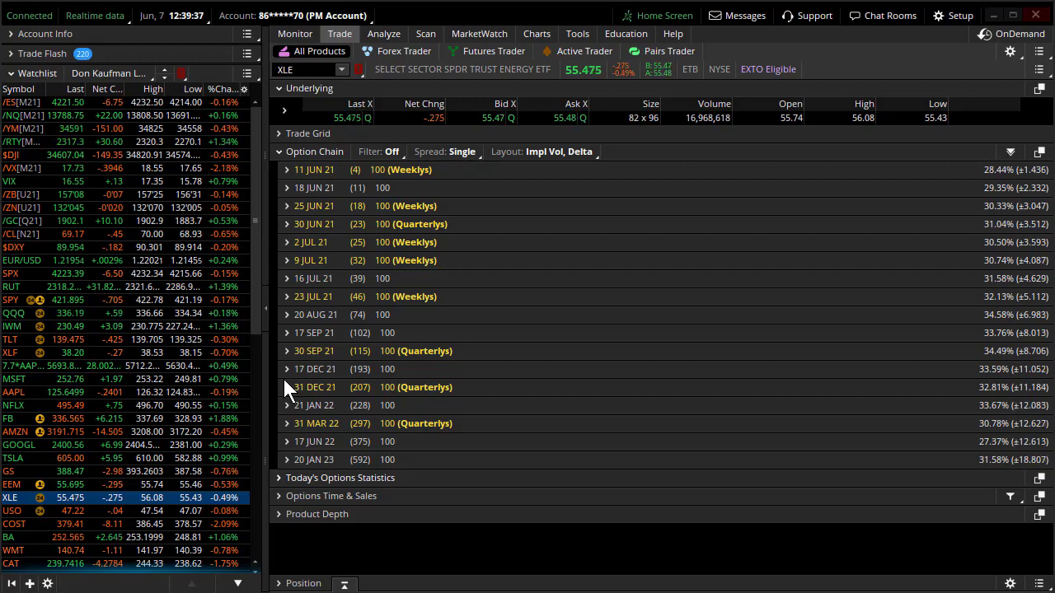
- Expand XLE's 9 JUL 21 weekly expiration, circle the puts' Impl Vol column, and mark the 56 strike put as the buy leg
{"action": "left_click", "coordinate": [306, 259]}
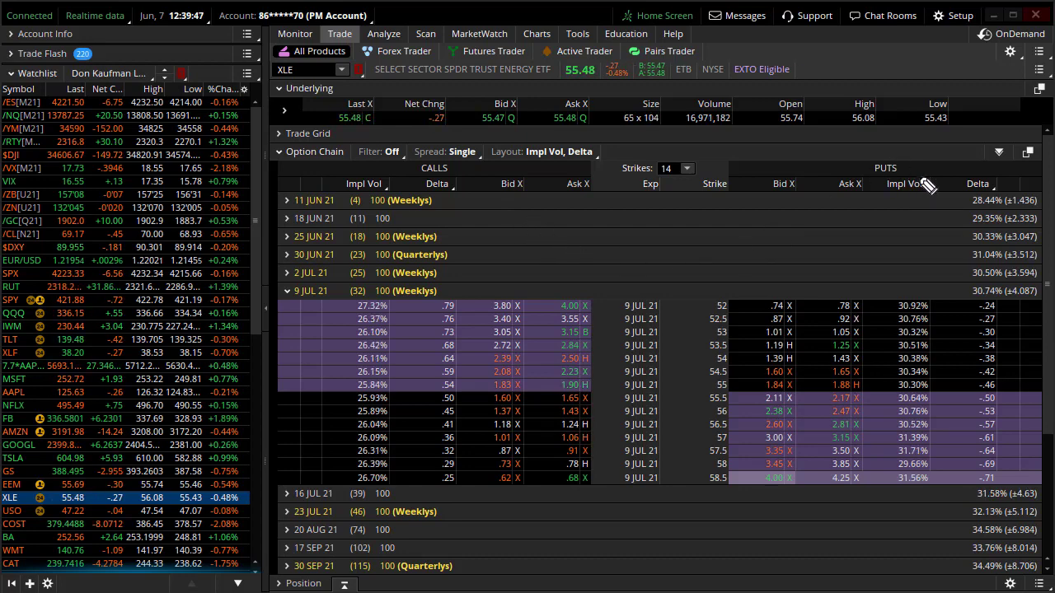
{"action": "left_click_drag", "start_coordinate": [927, 192], "coordinate": [939, 205]}
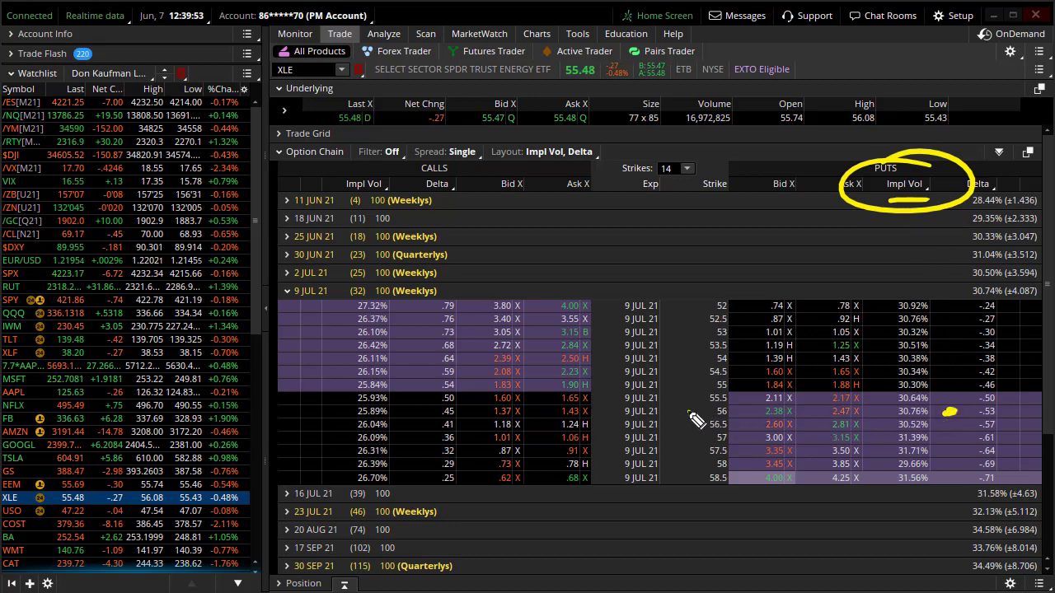
{"action": "left_click_drag", "start_coordinate": [689, 411], "coordinate": [707, 411]}
{"action": "mouse_move", "coordinate": [973, 411]}
{"action": "left_mouse_down"}
{"action": "mouse_move", "coordinate": [983, 424]}
{"action": "mouse_move", "coordinate": [1038, 419]}
{"action": "left_mouse_up"}
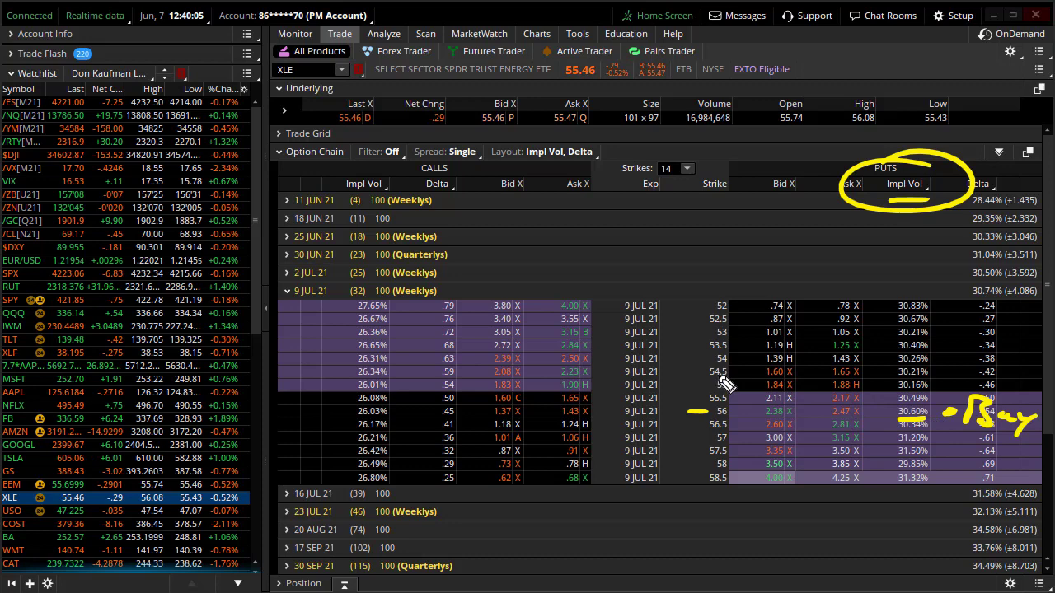
- Mark the 54 strike put as the sell leg and bracket its implied volatility with the 56 strike's, clearing all marks
{"action": "left_click_drag", "start_coordinate": [682, 358], "coordinate": [702, 358]}
{"action": "left_click_drag", "start_coordinate": [939, 356], "coordinate": [934, 357]}
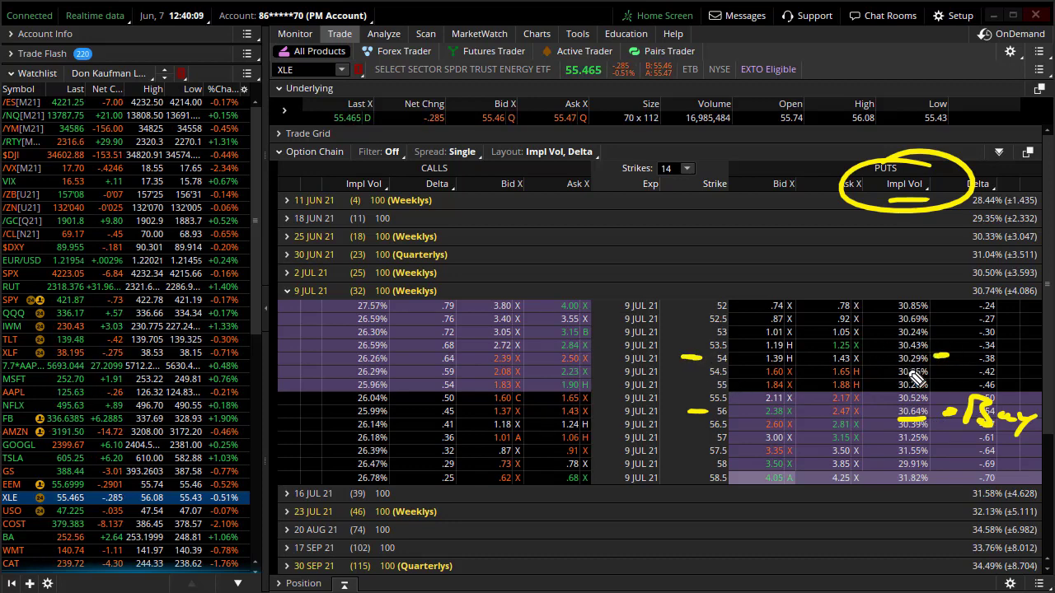
{"action": "mouse_move", "coordinate": [974, 338]}
{"action": "left_mouse_down"}
{"action": "mouse_move", "coordinate": [968, 350]}
{"action": "mouse_move", "coordinate": [1027, 357]}
{"action": "left_mouse_up"}
{"action": "left_click_drag", "start_coordinate": [1021, 346], "coordinate": [1022, 367]}
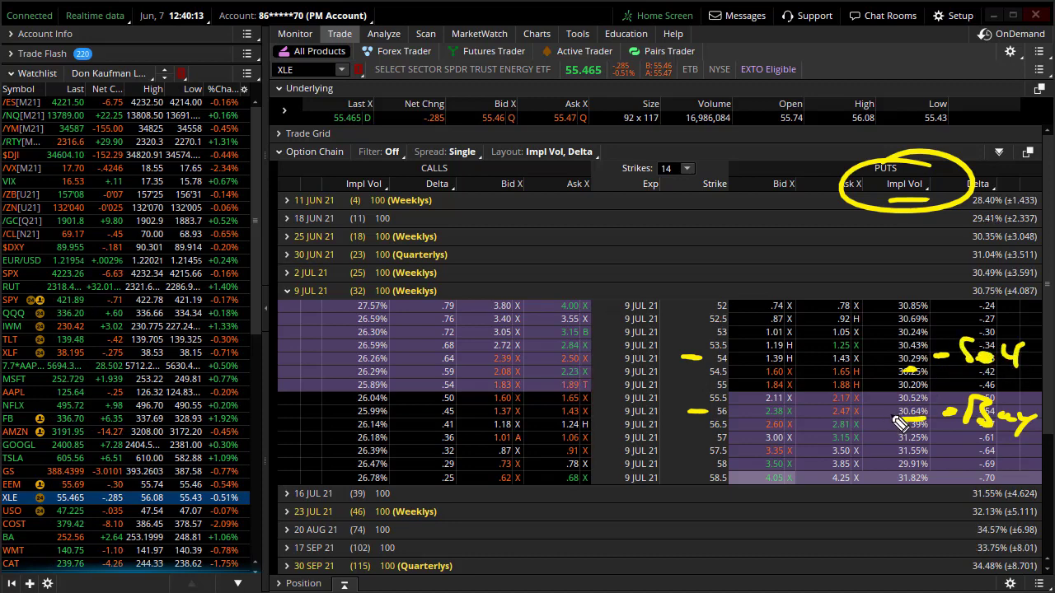
{"action": "mouse_move", "coordinate": [893, 417]}
{"action": "left_mouse_down"}
{"action": "mouse_move", "coordinate": [875, 379]}
{"action": "mouse_move", "coordinate": [880, 362]}
{"action": "left_mouse_up"}
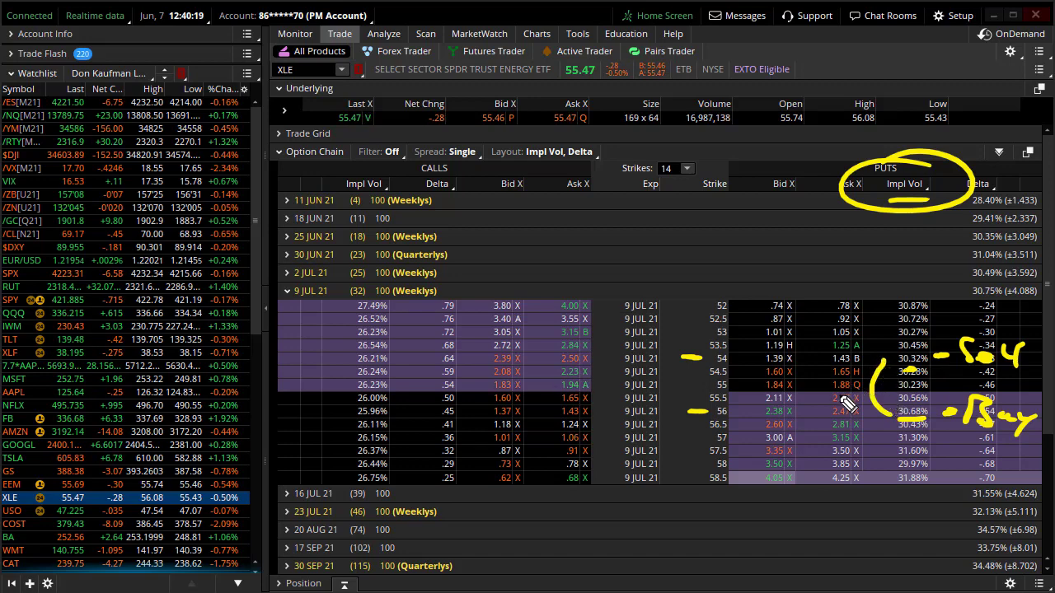
{"action": "key", "text": "Escape"}
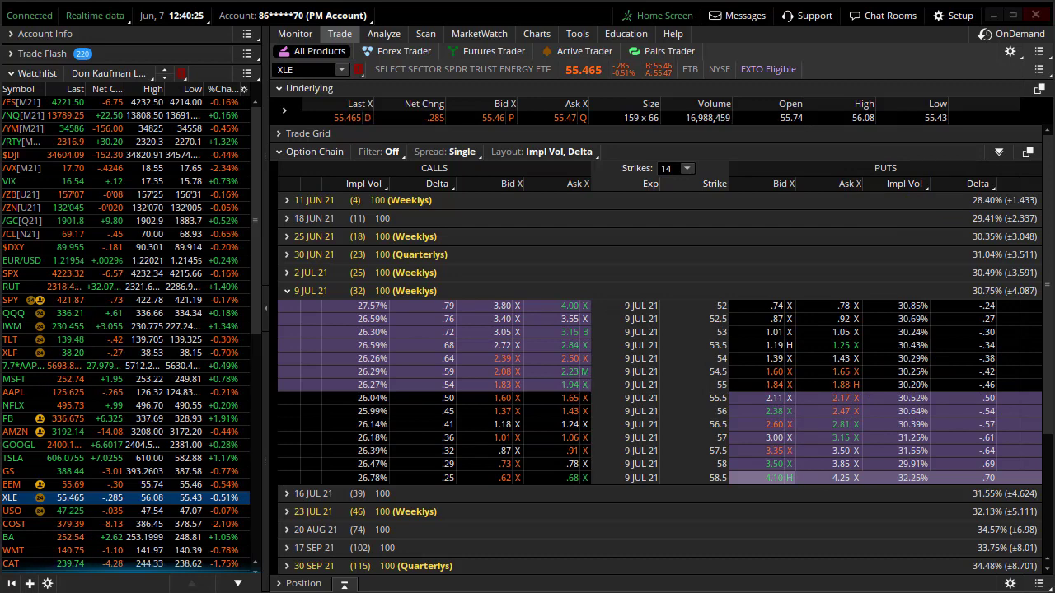
- Create a 9 JUL 21 XLE vertical order buying the 56 put and selling the 54 put, with a limit price of 1.00 debit
{"action": "left_click", "coordinate": [839, 410]}
{"action": "left_click", "coordinate": [774, 360], "text": "ctrl"}
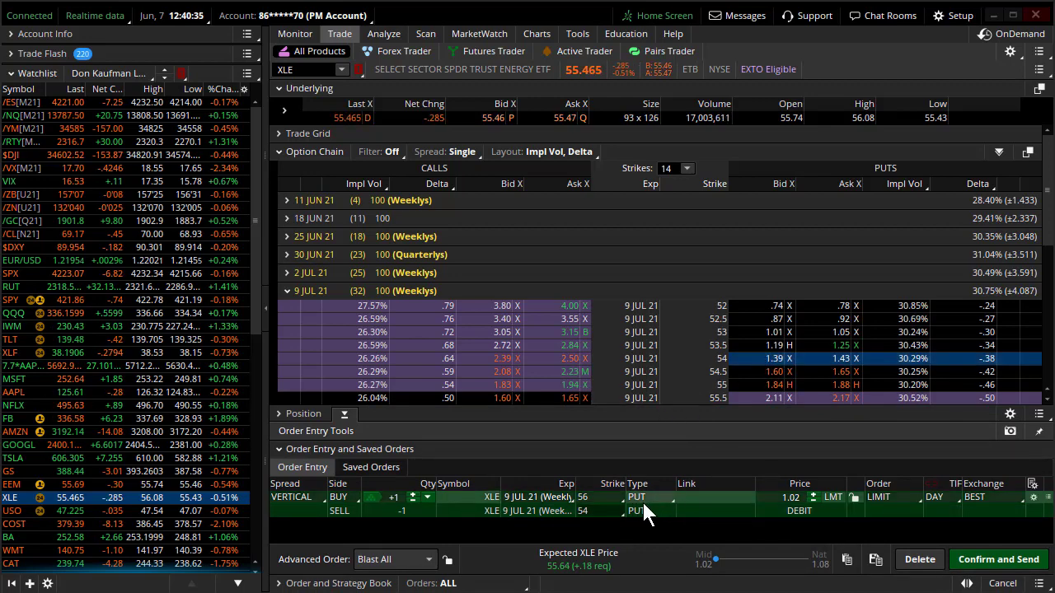
{"action": "double_click", "coordinate": [811, 501]}
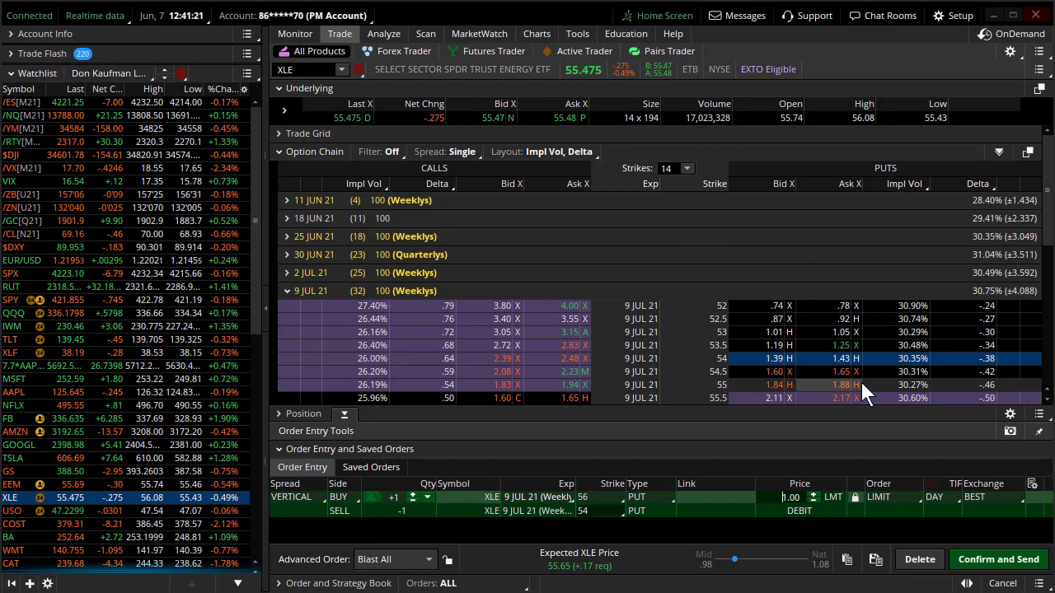
{"action": "scroll", "coordinate": [861, 388], "scroll_direction": "down", "scroll_amount": 2}
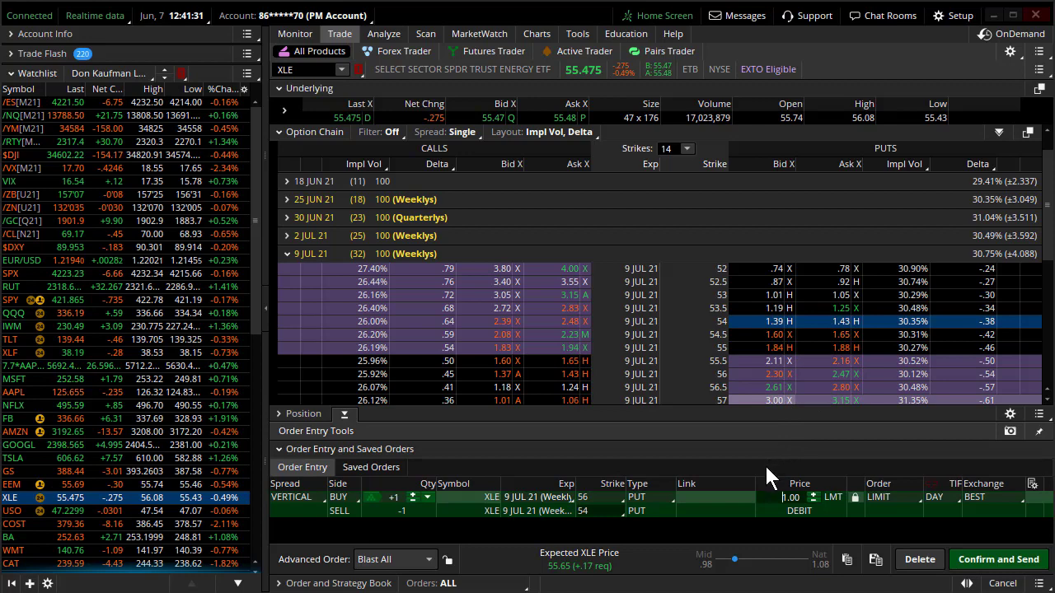
- Chart XLE and sketch a downward price path from the latest candle to about 52.5, clearing the sketch
{"action": "left_click", "coordinate": [536, 35]}
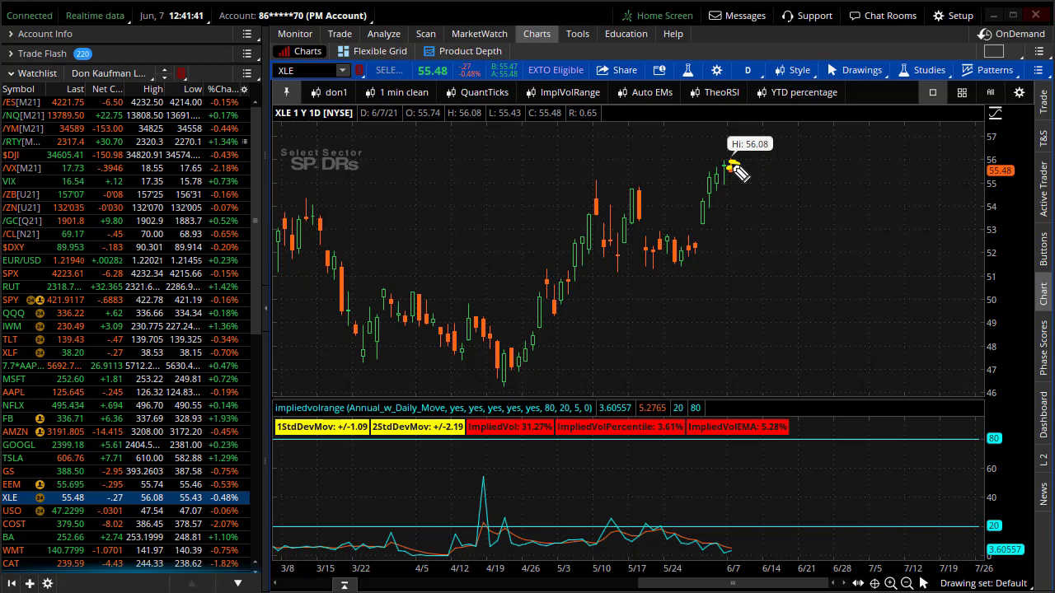
{"action": "mouse_move", "coordinate": [734, 167]}
{"action": "left_mouse_down"}
{"action": "mouse_move", "coordinate": [762, 206]}
{"action": "mouse_move", "coordinate": [766, 239]}
{"action": "left_mouse_up"}
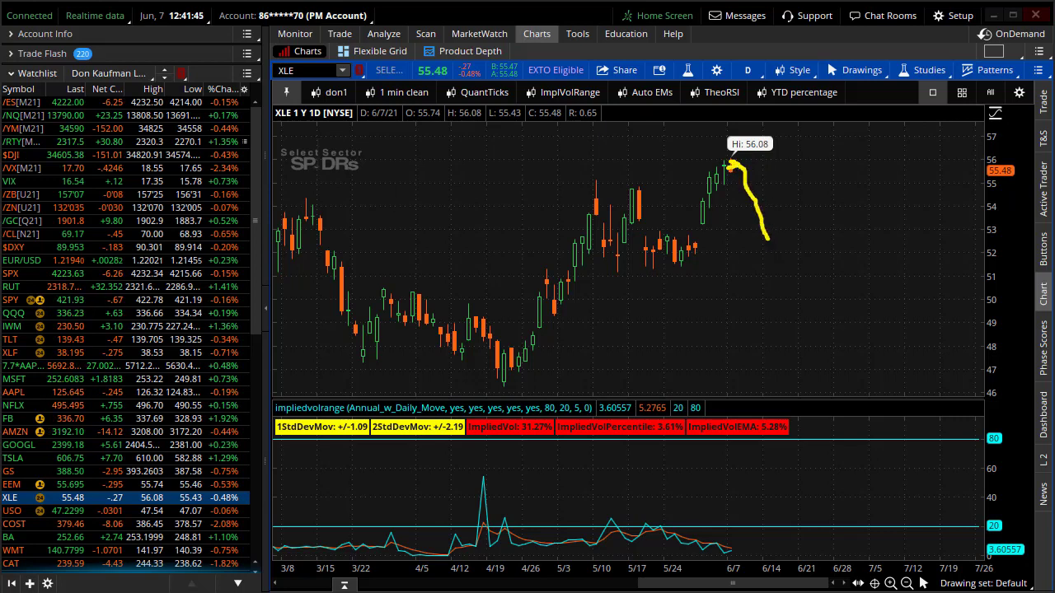
{"action": "key", "text": "Escape"}
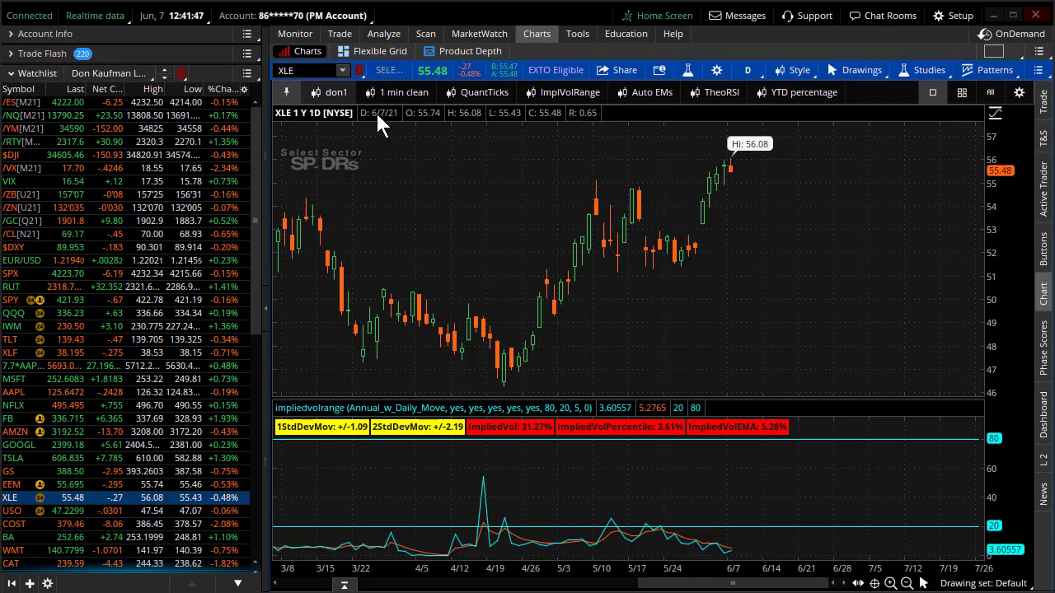